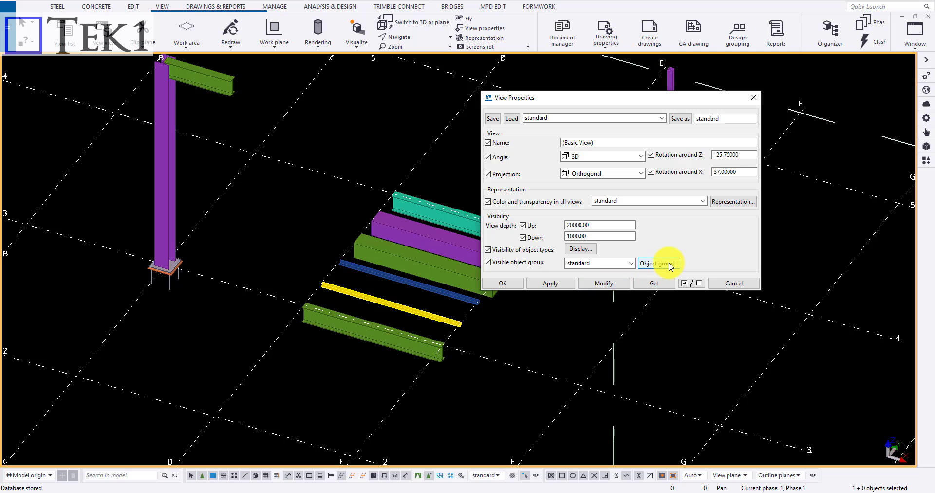
- Open the Object Group view filter settings from the view properties, closing View Properties and positioning the filter dialog beside the beams
left_click(671, 263)
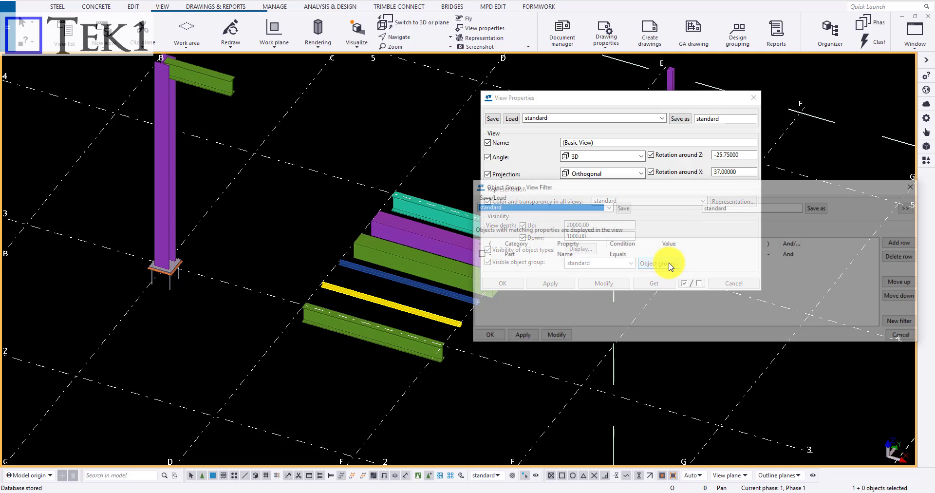
left_click(753, 97)
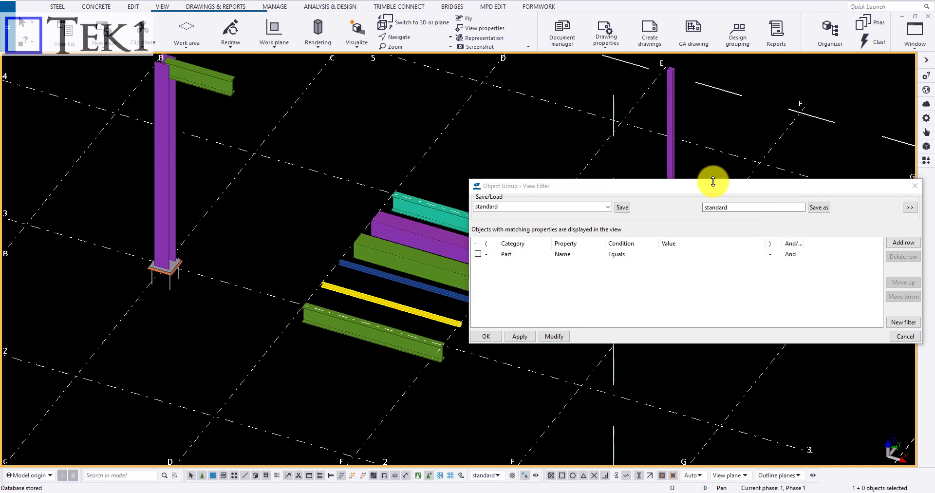
left_click_drag(704, 189, 733, 156)
left_click_drag(494, 246, 569, 243)
left_click_drag(688, 152, 659, 160)
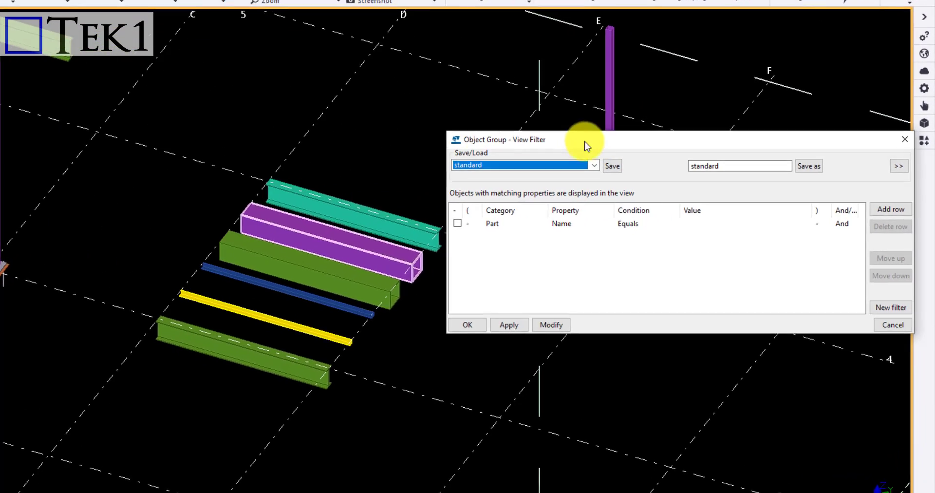
scroll(458, 258, "up", 2)
left_click(458, 263)
middle_click_drag(458, 263, 314, 232)
scroll(158, 247, "up", 1)
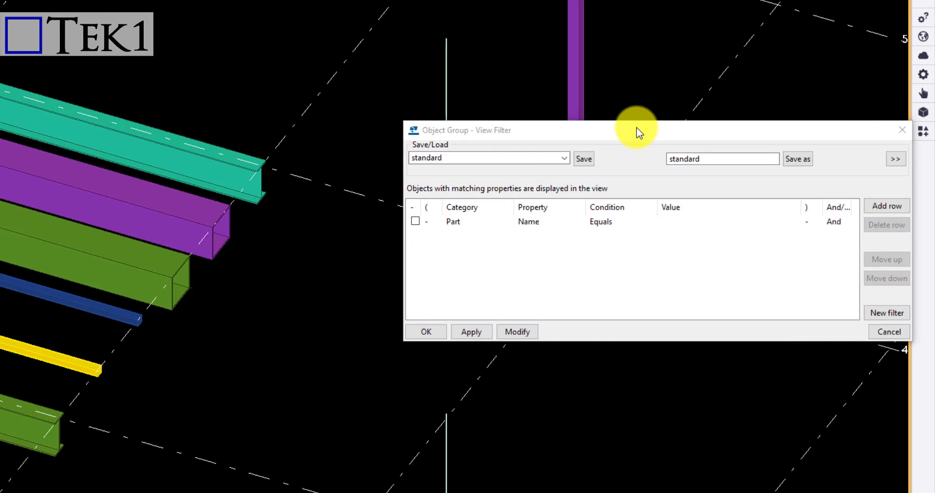
left_click_drag(637, 131, 601, 132)
- Save the view filter under the new name sample
left_click(525, 158)
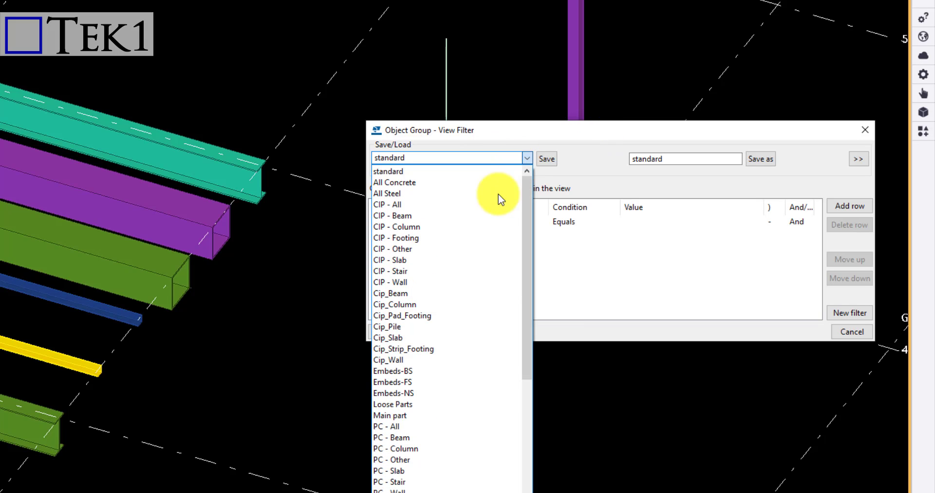
left_click(524, 107)
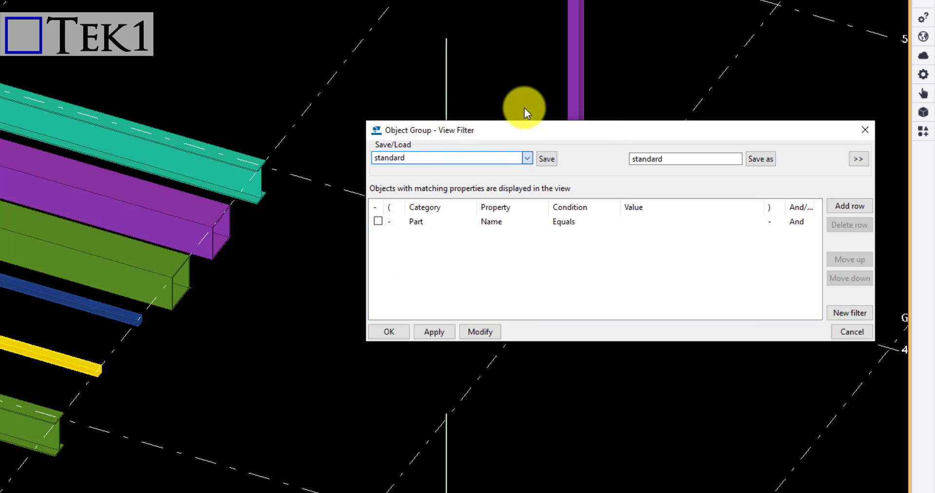
left_click_drag(671, 157, 616, 158)
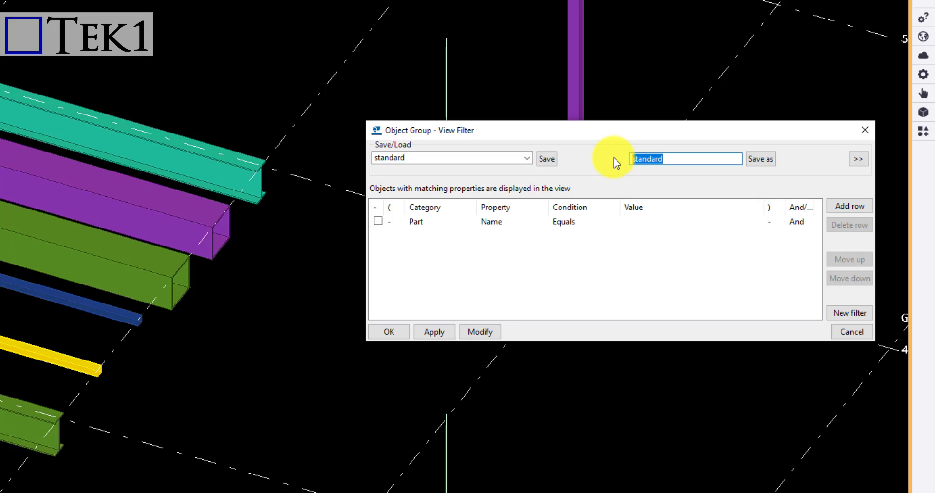
type("sample")
left_click(762, 157)
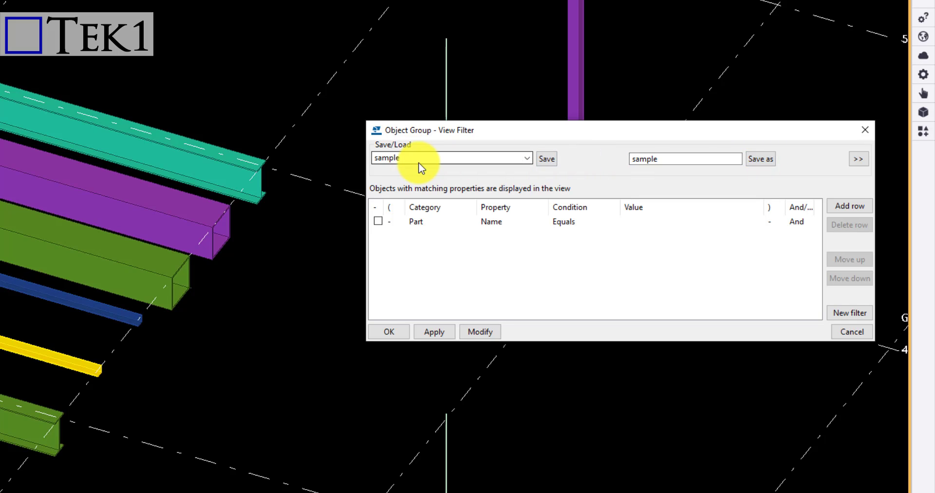
- Enable the first filter row, keeping its category Part, property Name and condition Equals
left_click(378, 222)
left_click(378, 221)
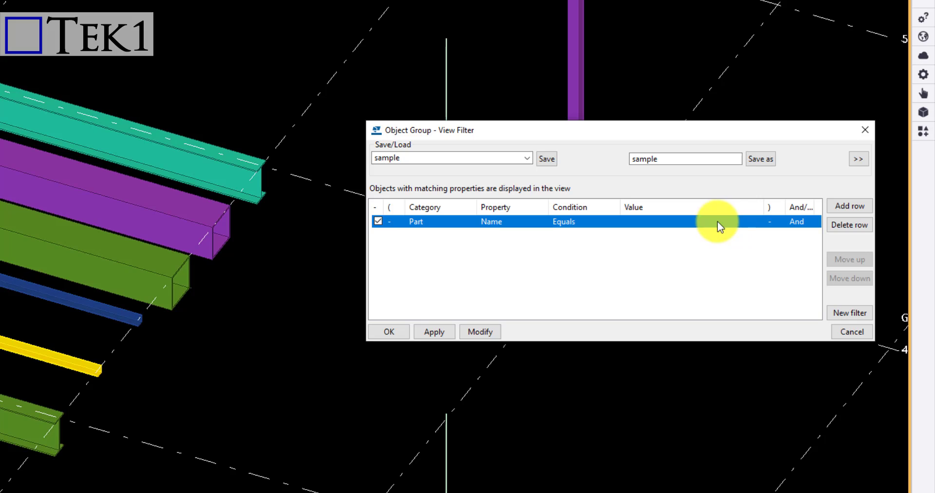
left_click(439, 223)
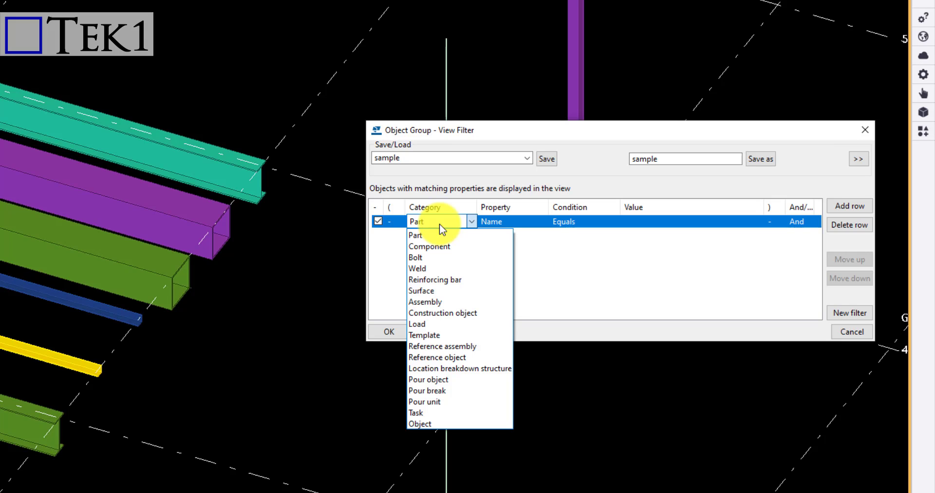
left_click(439, 222)
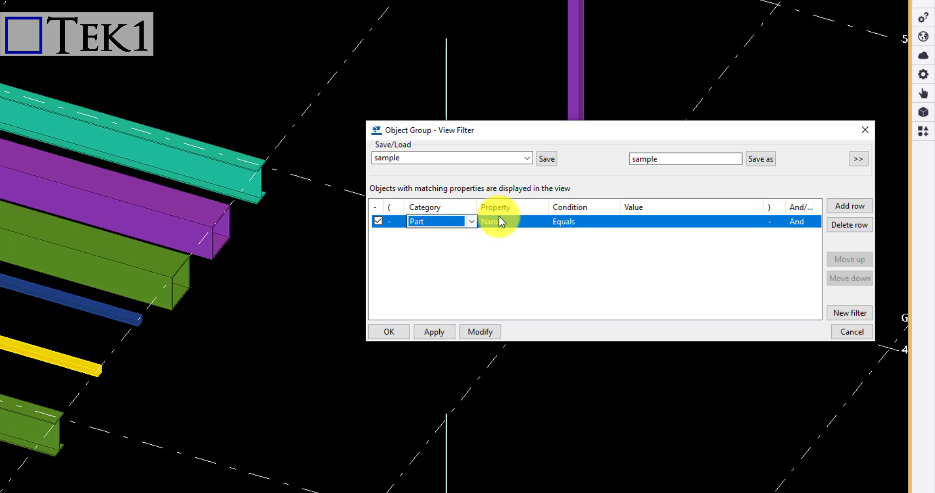
left_click(511, 221)
left_click(513, 221)
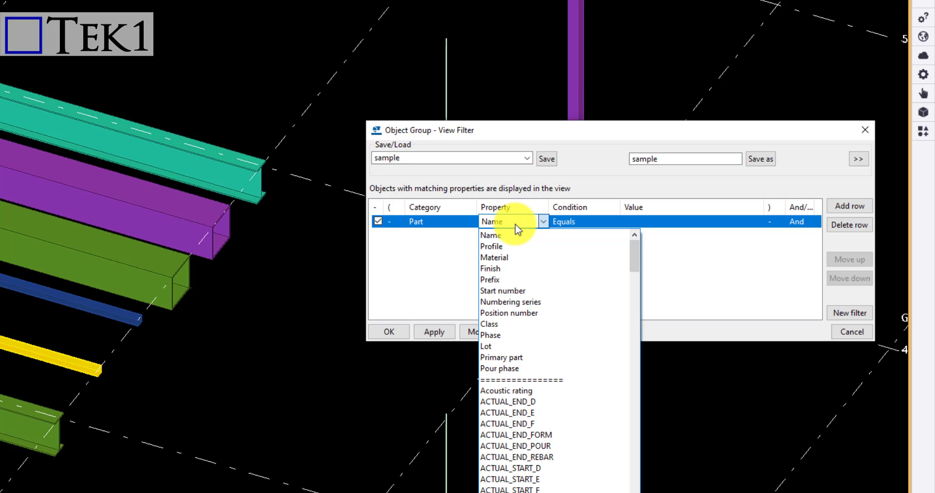
left_click(518, 223)
left_click(580, 219)
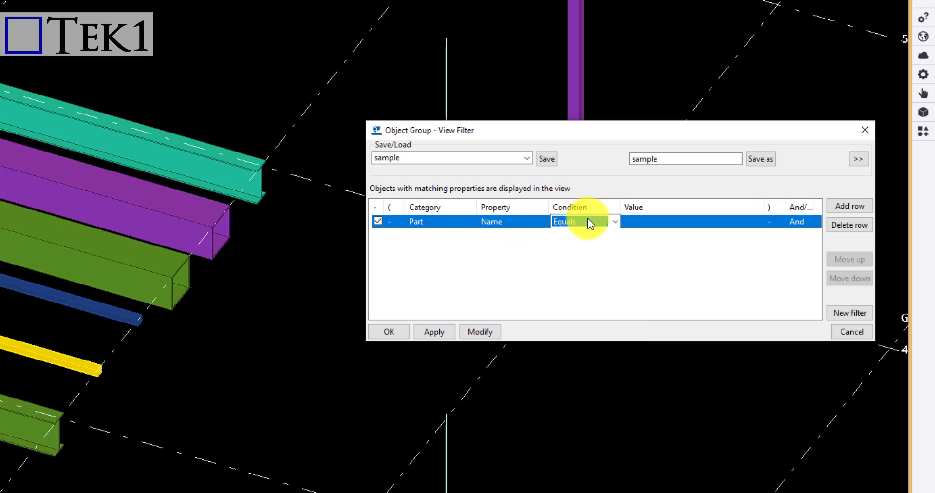
left_click(591, 222)
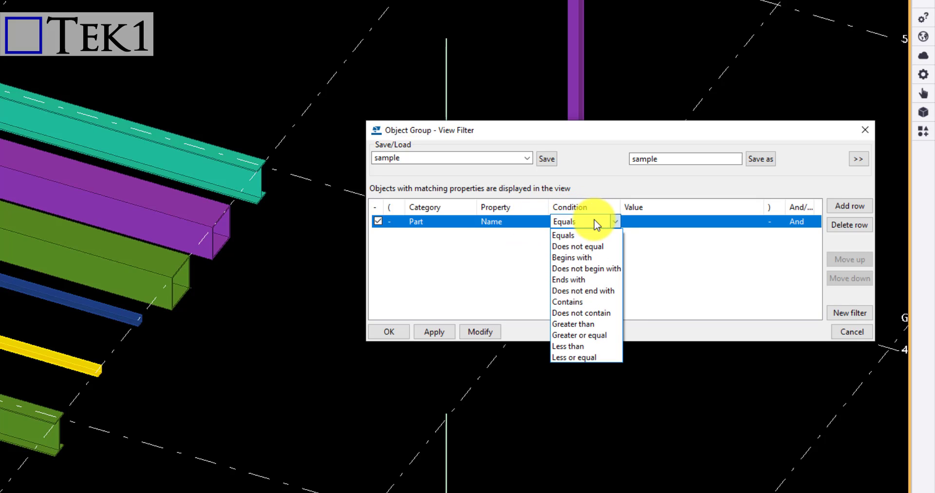
left_click(594, 219)
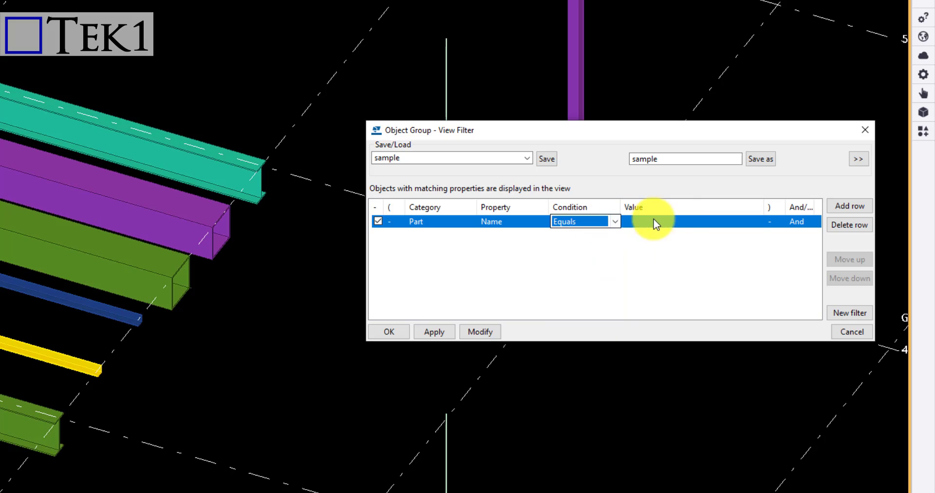
- Set the first filter row's value to BEAM by picking a beam from the model
left_click(655, 221)
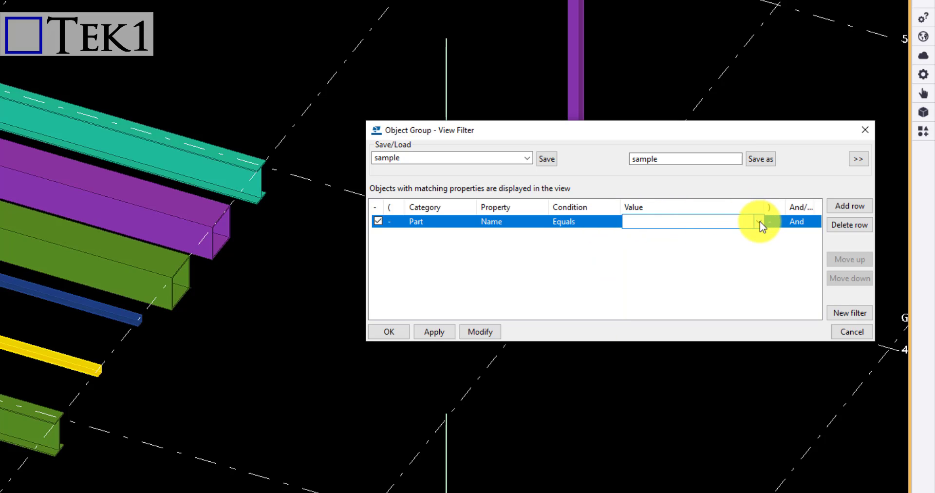
left_click(759, 221)
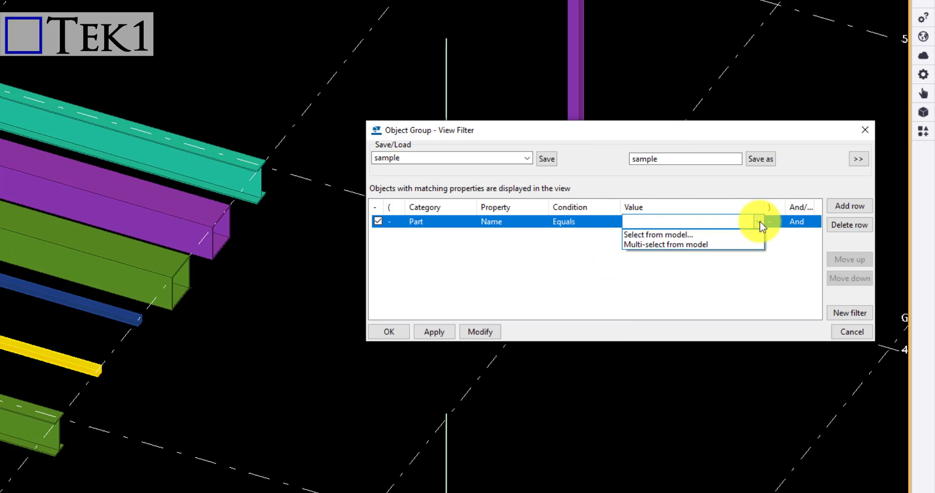
left_click(667, 234)
left_click(224, 167)
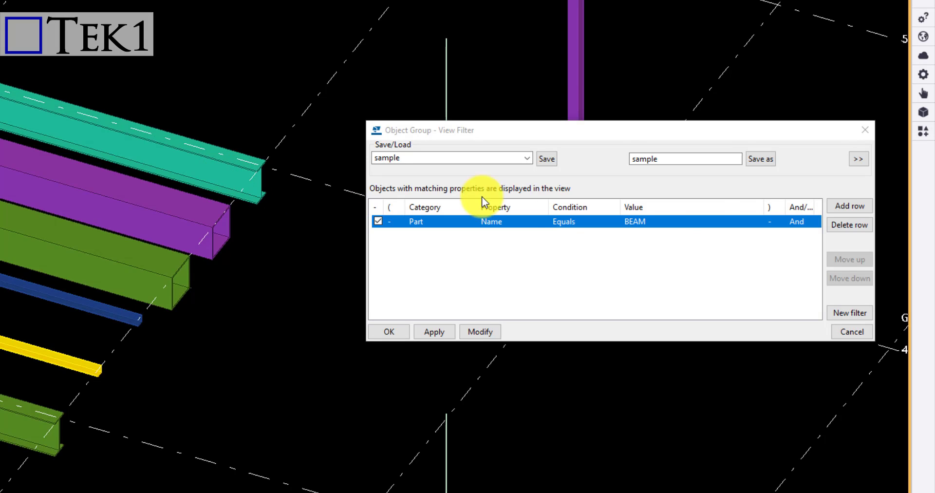
left_click_drag(710, 135, 635, 136)
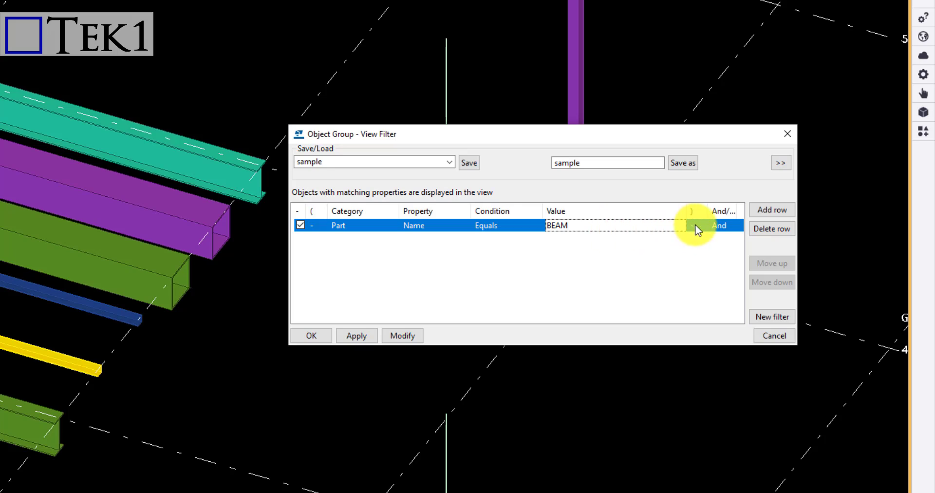
- Keep the first row's And/Or operator at And, and widen the filter dialog and its And/Or column
left_click(725, 224)
left_click(734, 227)
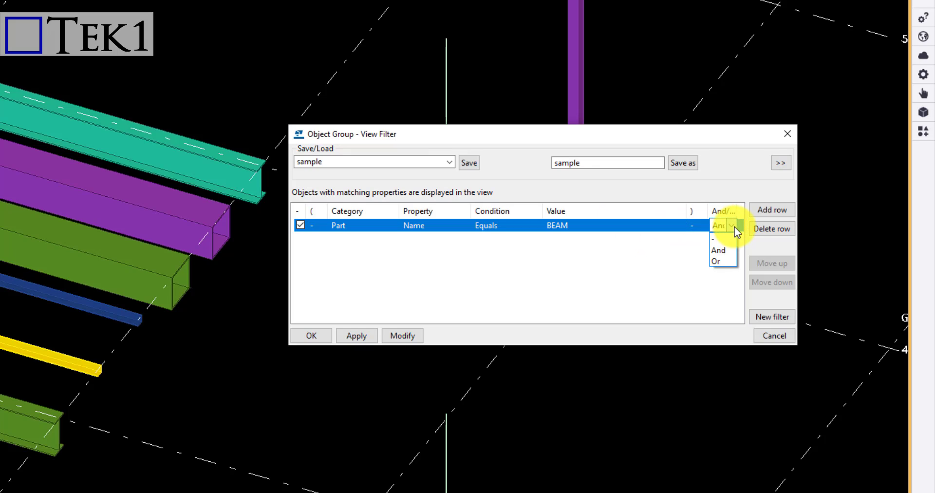
left_click(719, 251)
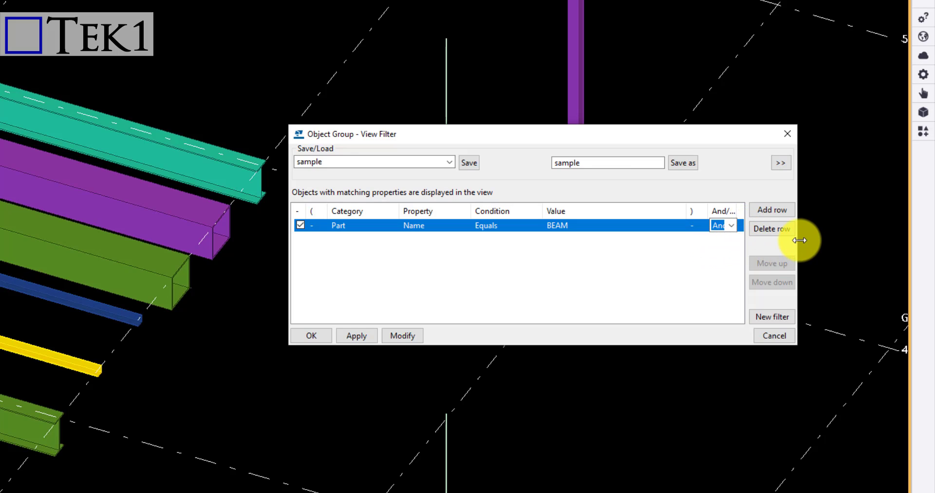
left_click_drag(798, 238, 841, 235)
left_click_drag(738, 208, 765, 211)
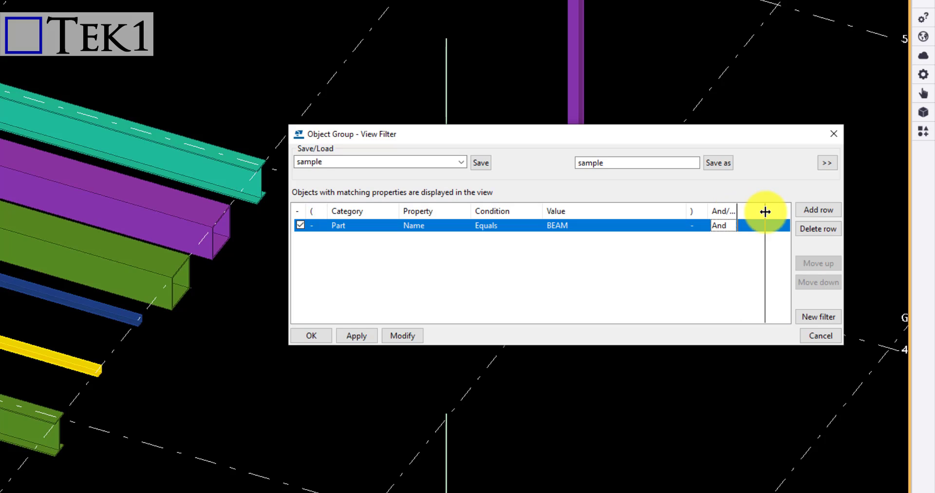
- Add a second filter row and set its property to Class
left_click(822, 211)
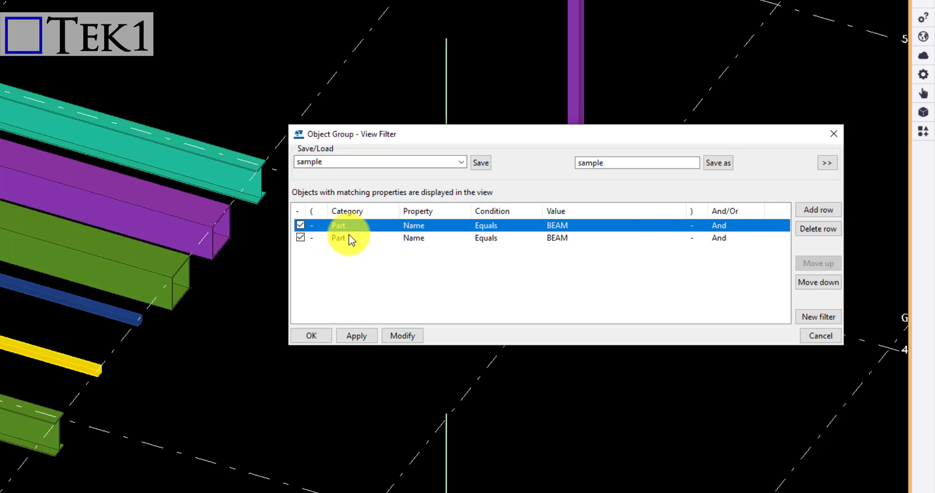
left_click(422, 239)
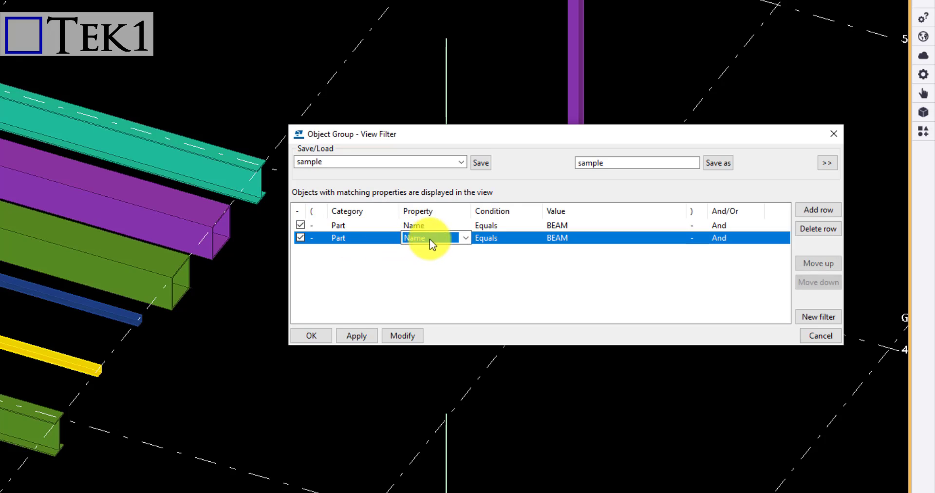
left_click(466, 237)
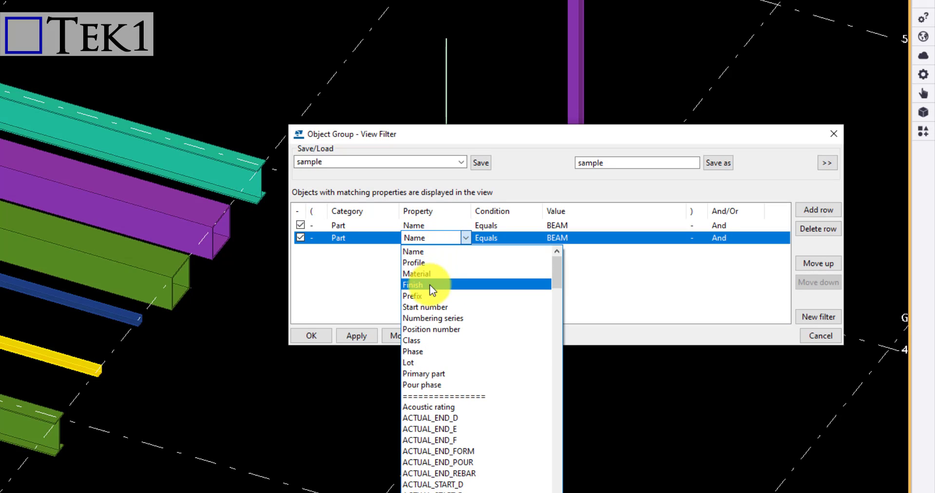
left_click(412, 340)
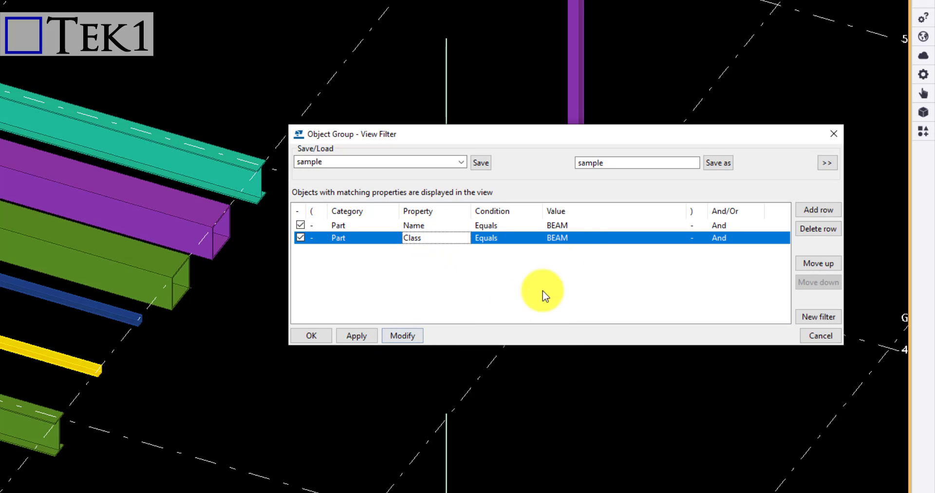
- Set the Class row's value to 5 7 by multi-selecting the teal and purple beams in the model
left_click(591, 237)
left_click(681, 238)
left_click(575, 275)
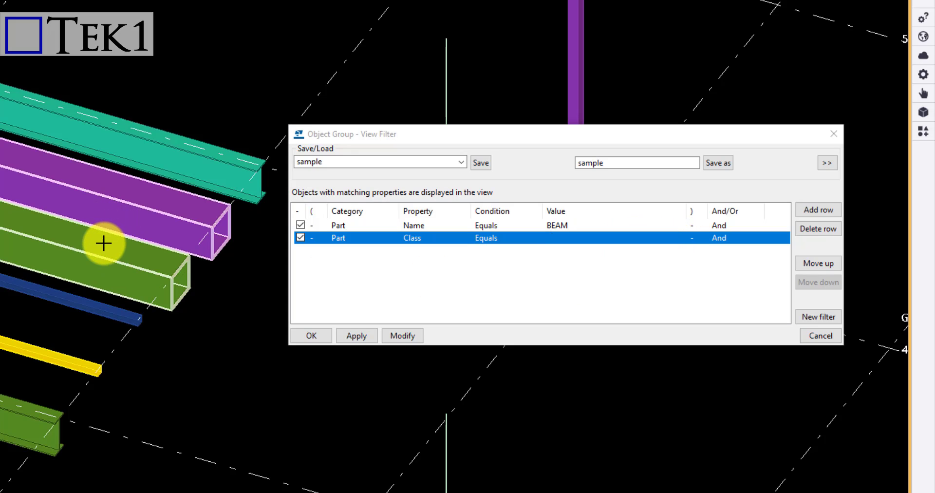
left_click(232, 117)
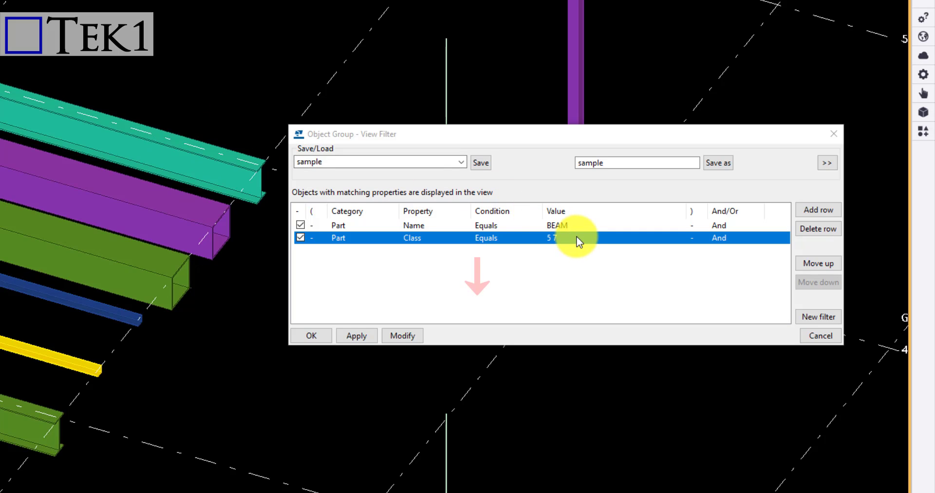
- Set the Class row's And/Or operator to the blank dash option and apply the filter to the view
left_click(733, 239)
left_click(733, 238)
left_click(731, 251)
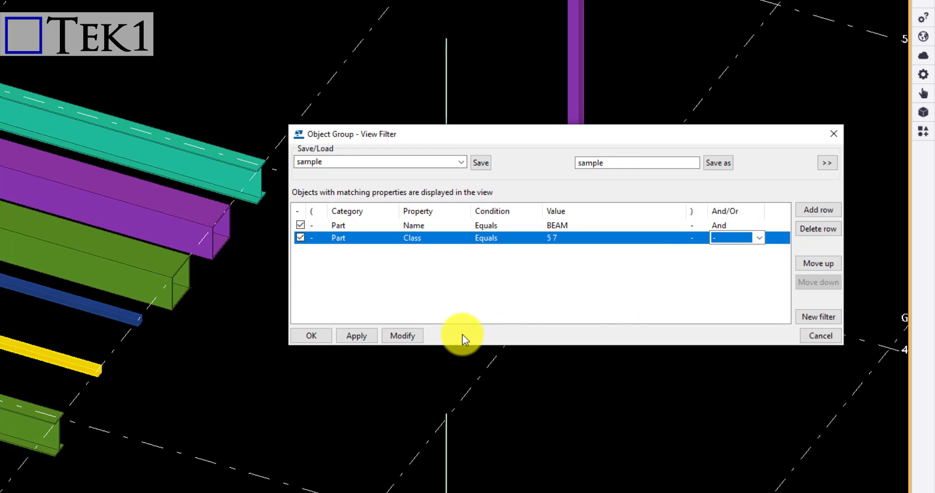
left_click(408, 336)
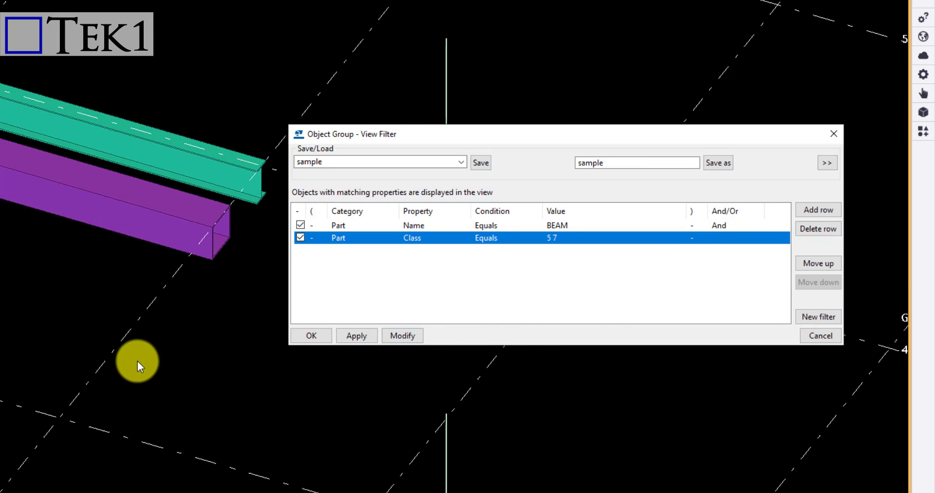
scroll(114, 336, "down", 3)
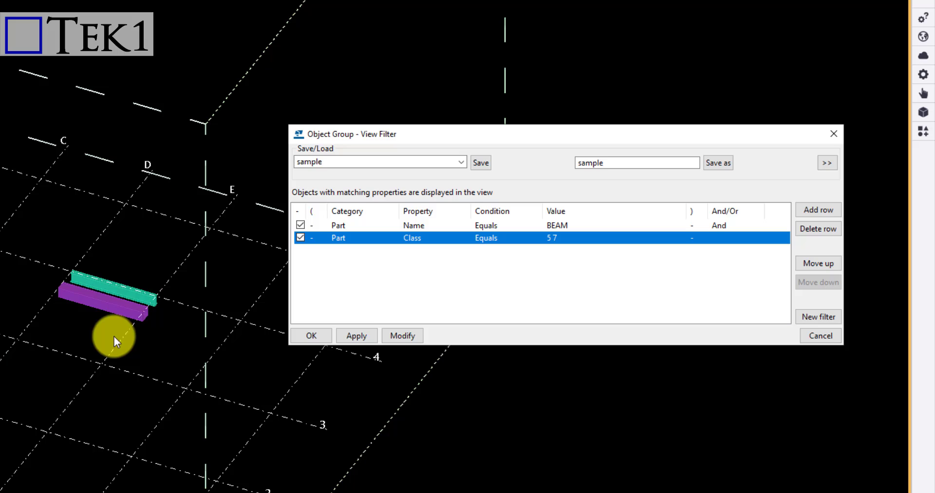
- Apply the filter to the view with only the Class row enabled, and re-enable the Name row
left_click(302, 223)
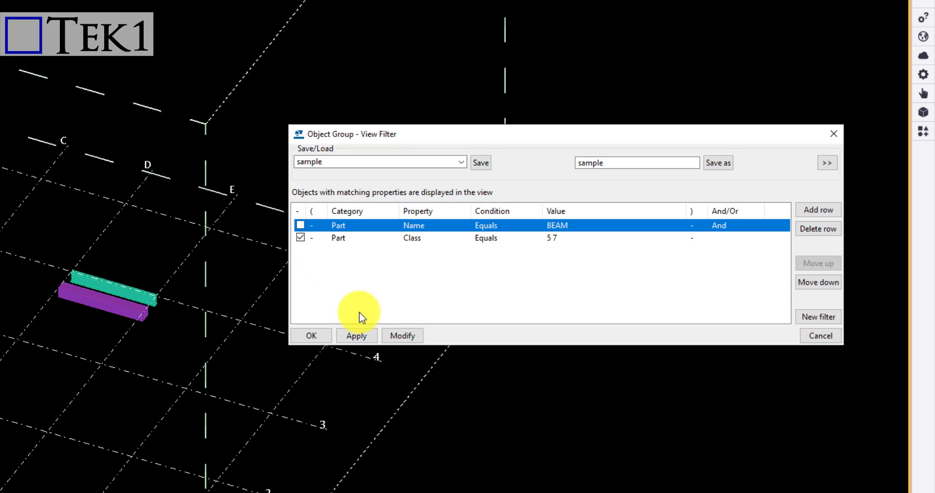
left_click(406, 335)
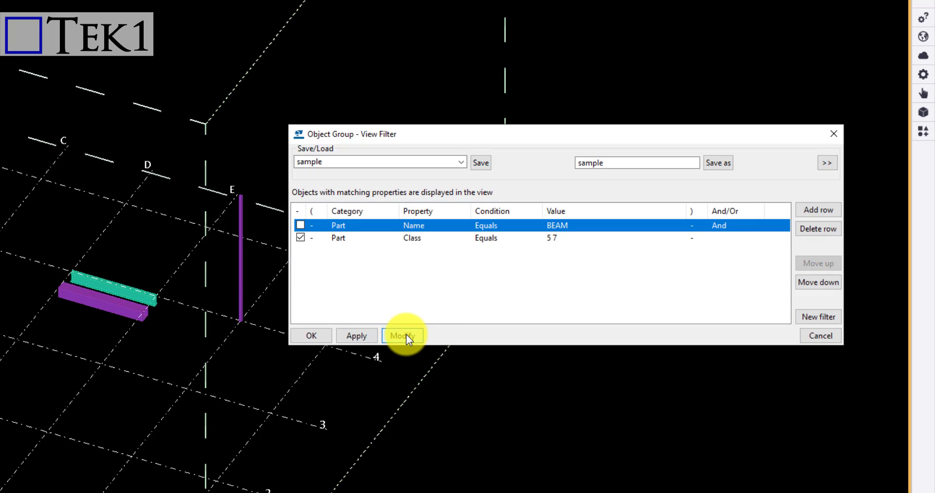
left_click(300, 225)
- Set the Name row's And/Or operator to Or and apply the filter to the view
left_click(732, 225)
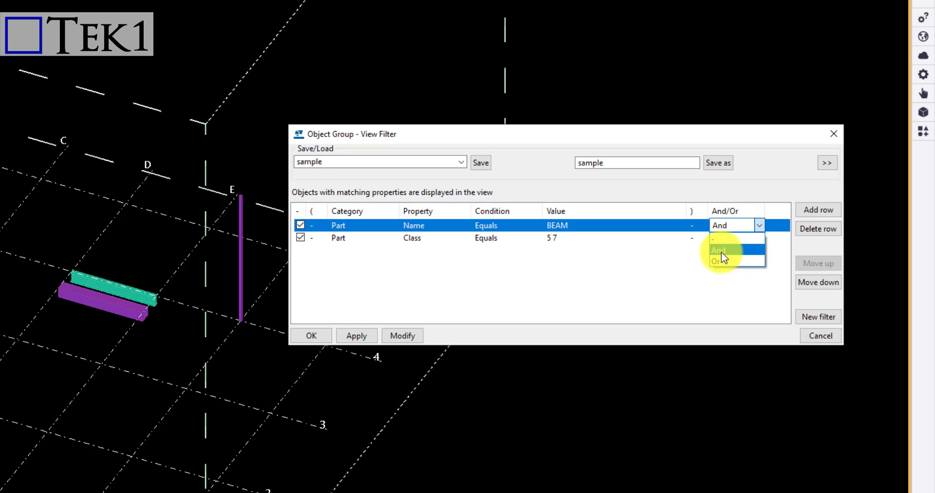
left_click(720, 262)
left_click(409, 336)
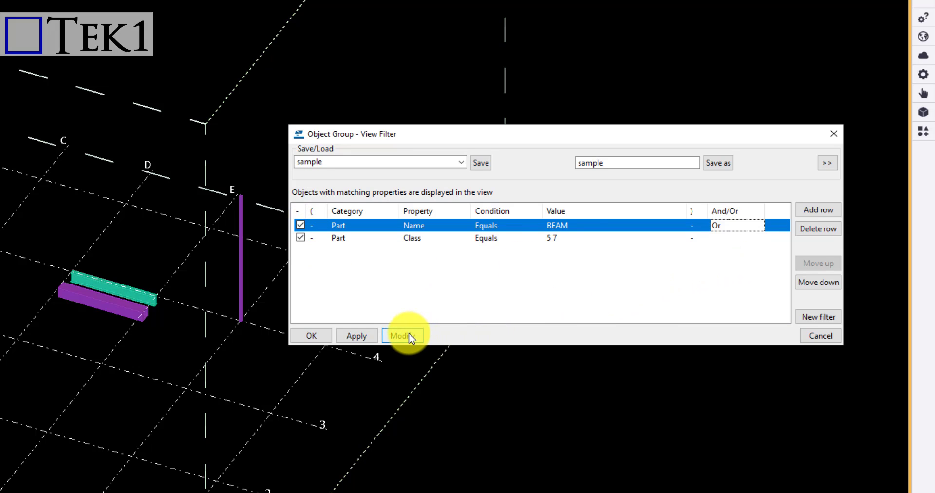
- Set the Name row's And/Or operator to the blank dash option and apply the filter to the view
scroll(10, 281, "up", 2)
middle_click_drag(11, 280, 0, 279)
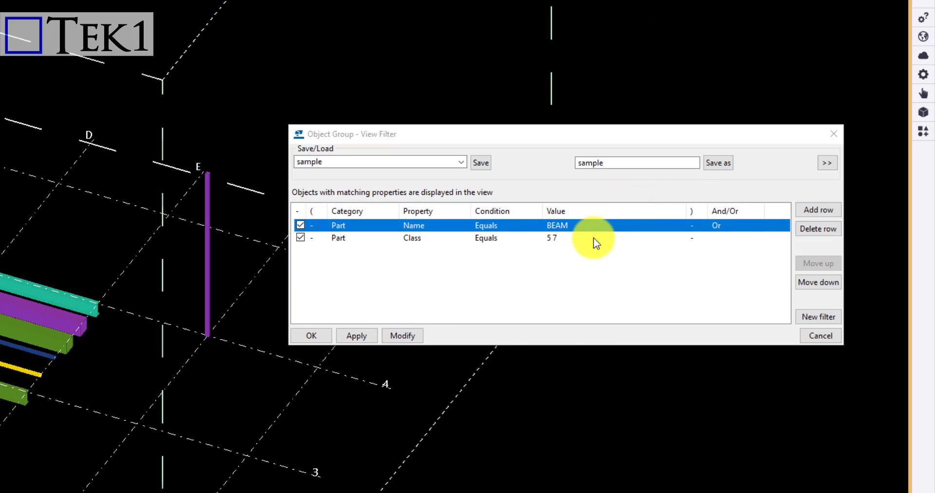
left_click(718, 226)
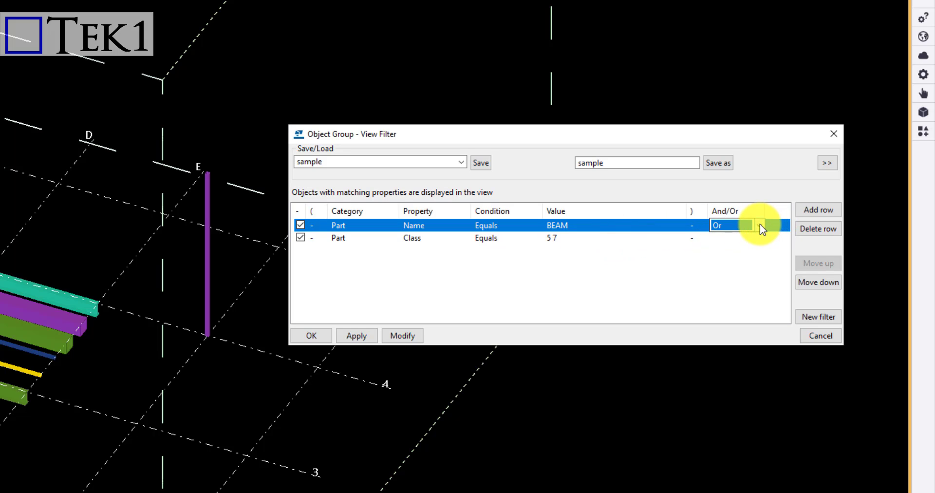
left_click(760, 226)
left_click(725, 233)
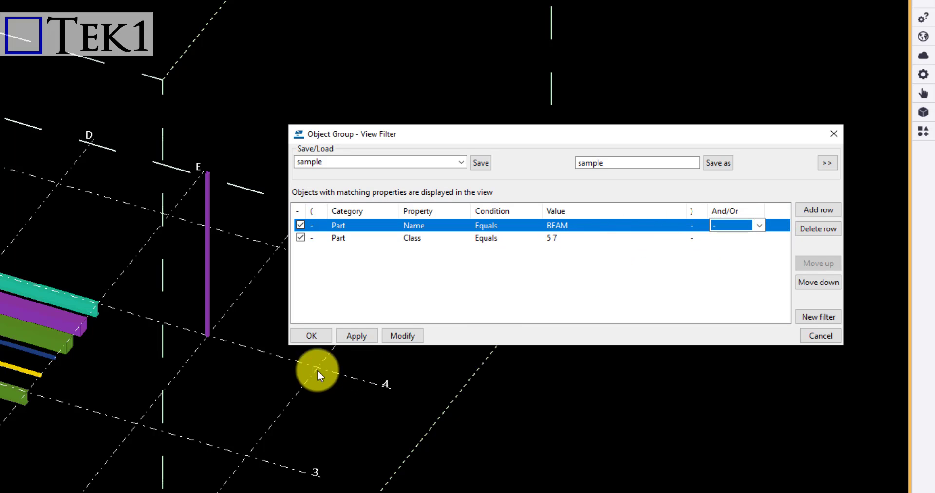
left_click(396, 336)
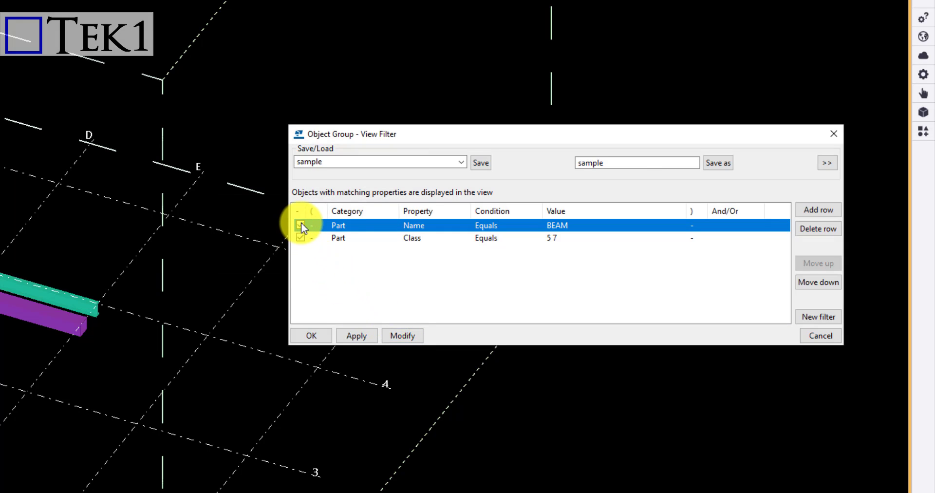
- Apply the filter to the view with only the Class row enabled, and again with both rows enabled
left_click(301, 225)
left_click(404, 335)
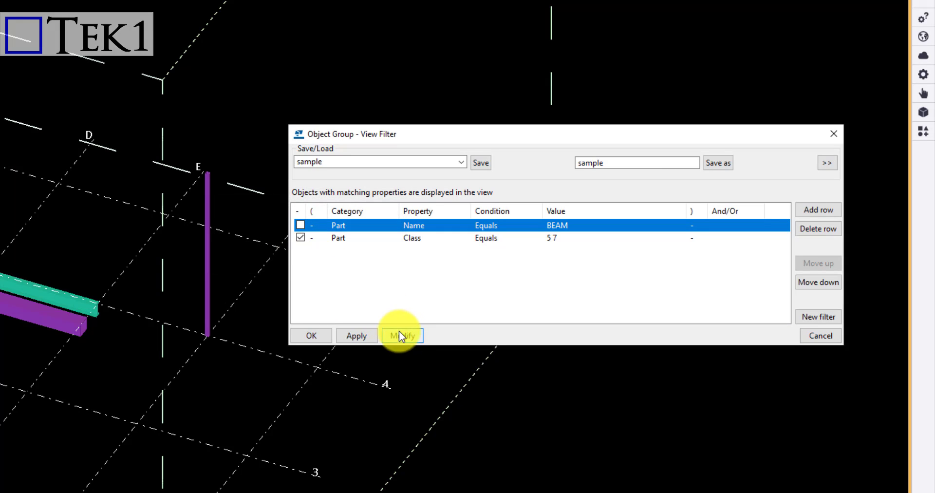
left_click(301, 238)
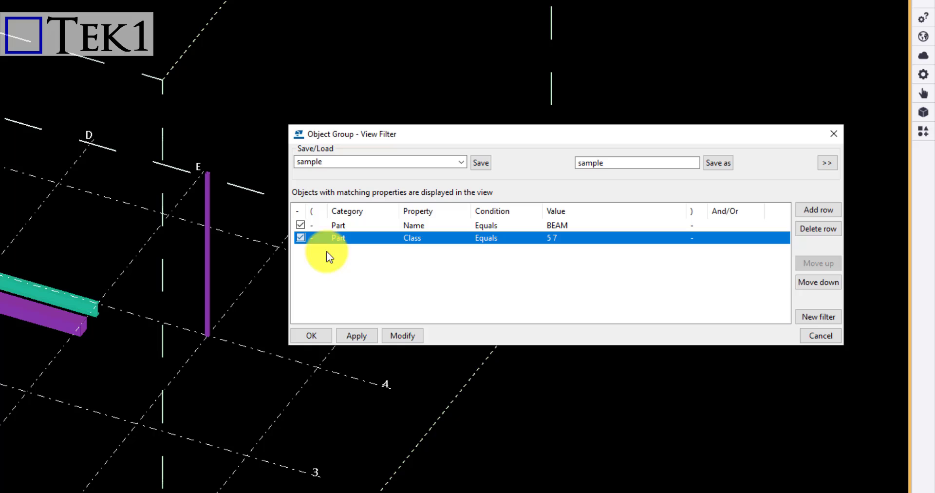
left_click(402, 335)
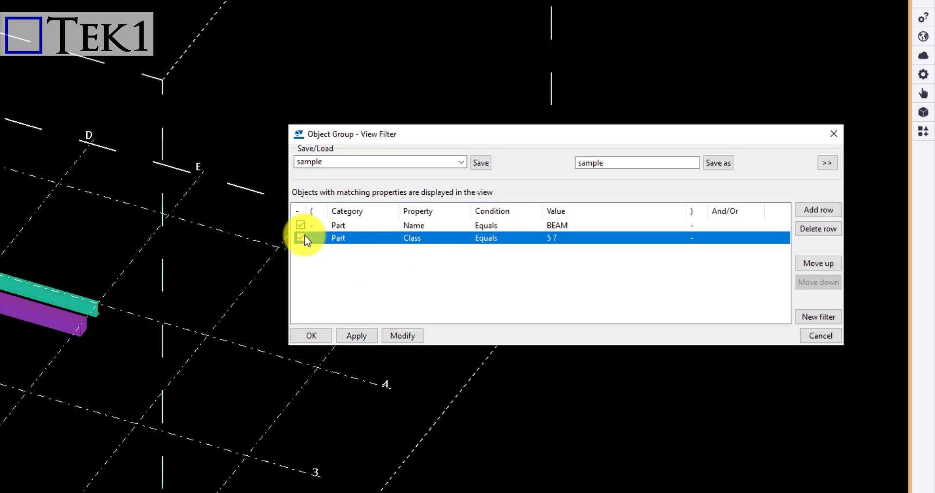
- Disable both the Name and Class rows, apply the filter to the view, and close the view filter settings
left_click(300, 224)
left_click(401, 335)
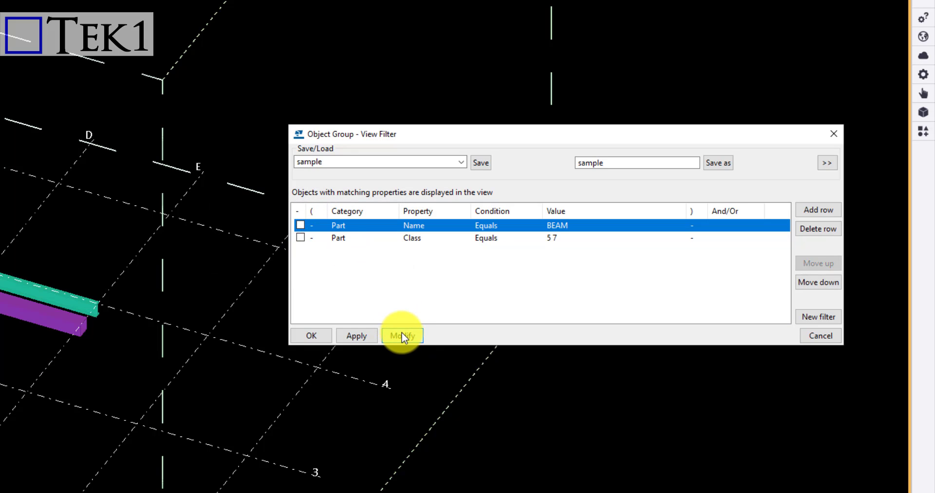
left_click(368, 333)
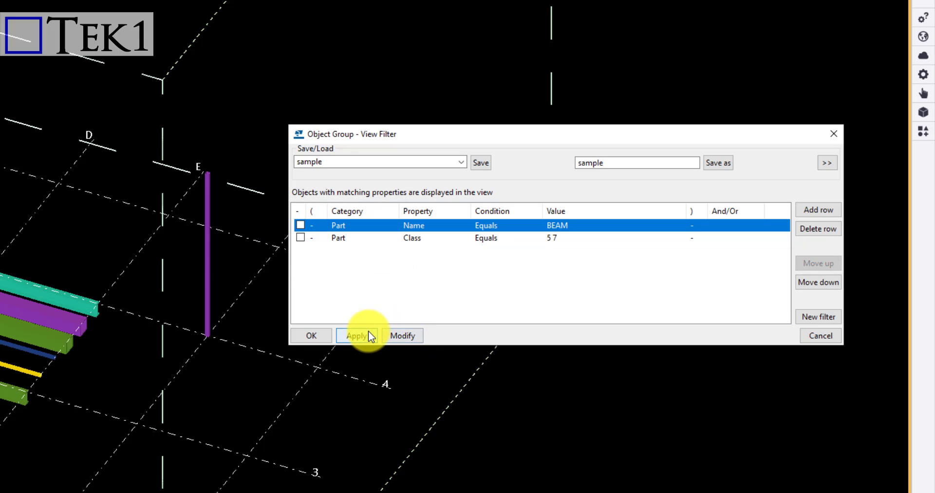
left_click(317, 334)
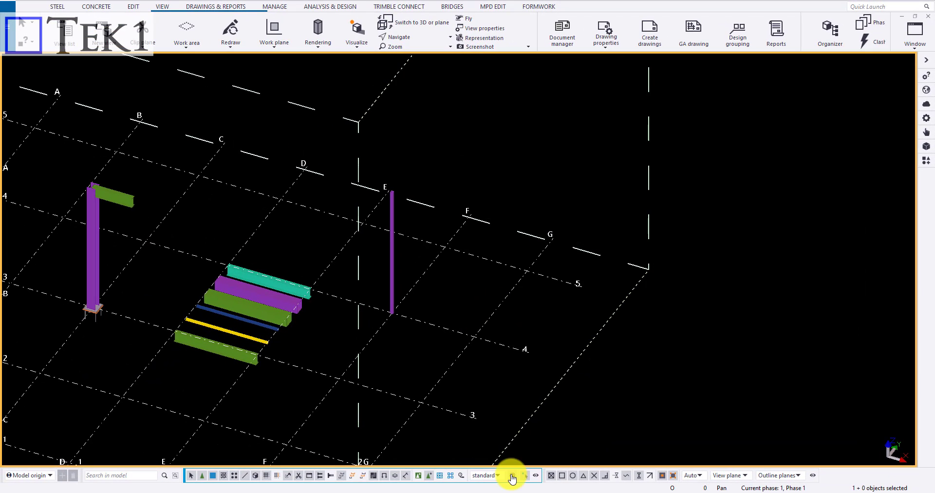
- Open the selection filter settings and enable the part Name and part Class rows of the standard filter
left_click(513, 475)
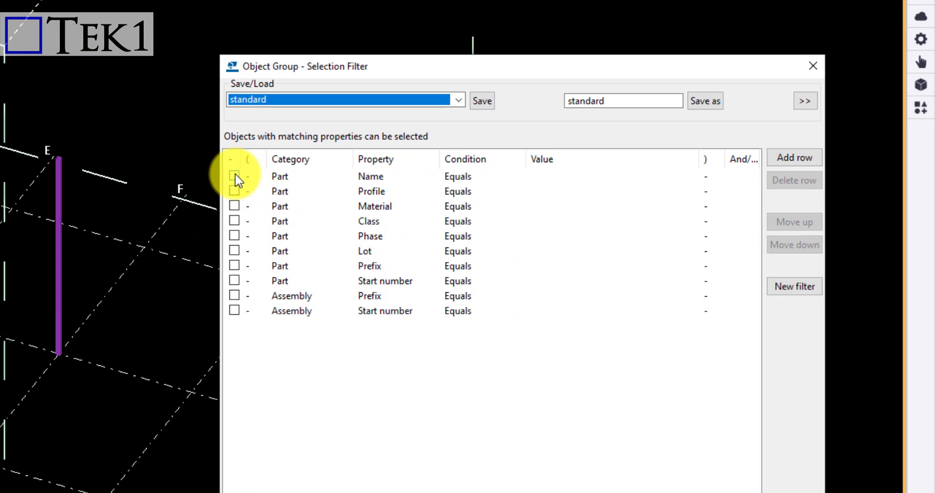
left_click(235, 177)
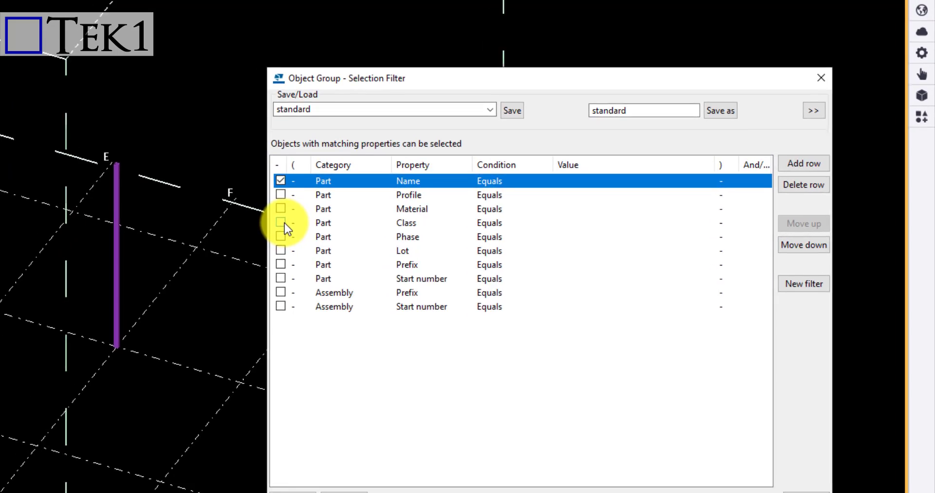
left_click(234, 221)
- Set the Name row's value to BEAM by picking one of the beams in the model
left_click(602, 178)
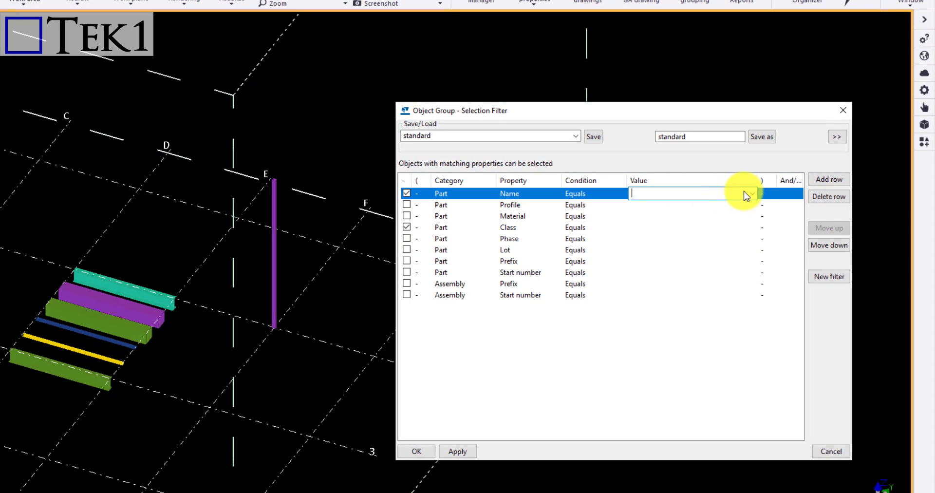
left_click(752, 193)
left_click(678, 216)
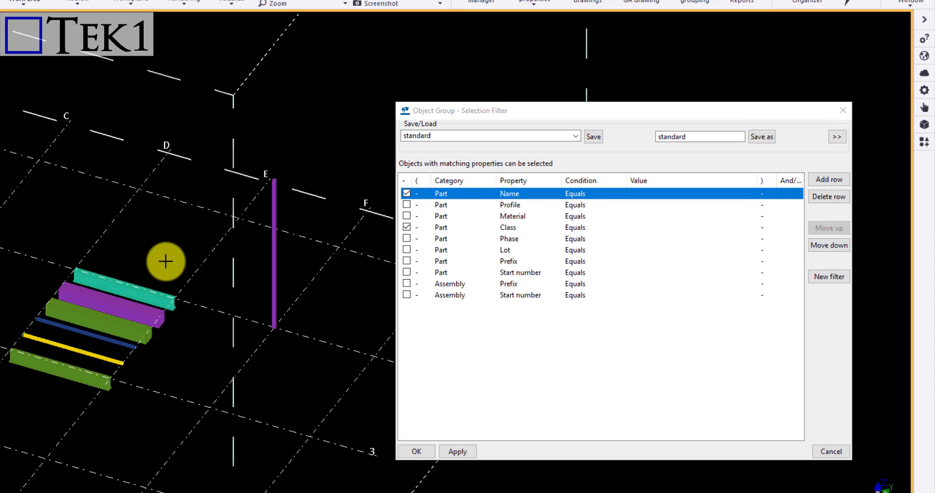
left_click(141, 291)
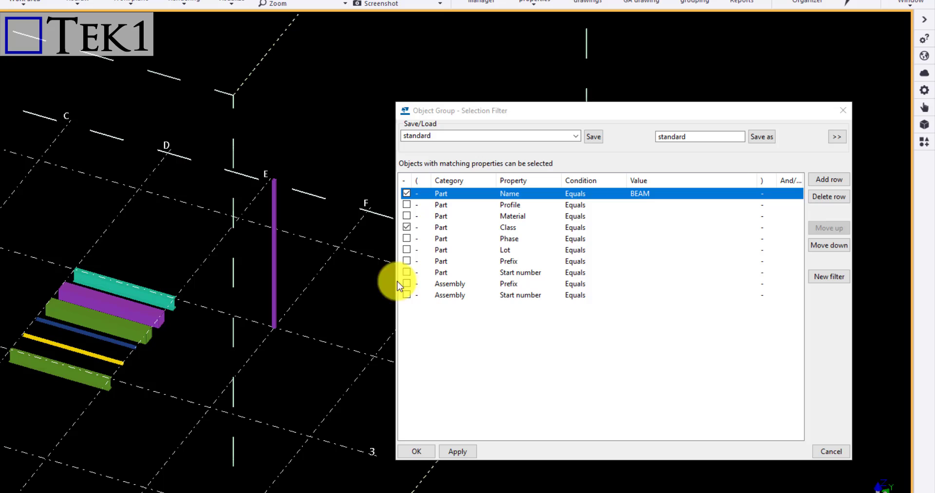
- Set the Class row's value to 3 7 by multi-selecting the purple beam and the green beam next to it in the model
left_click(535, 227)
left_click(696, 228)
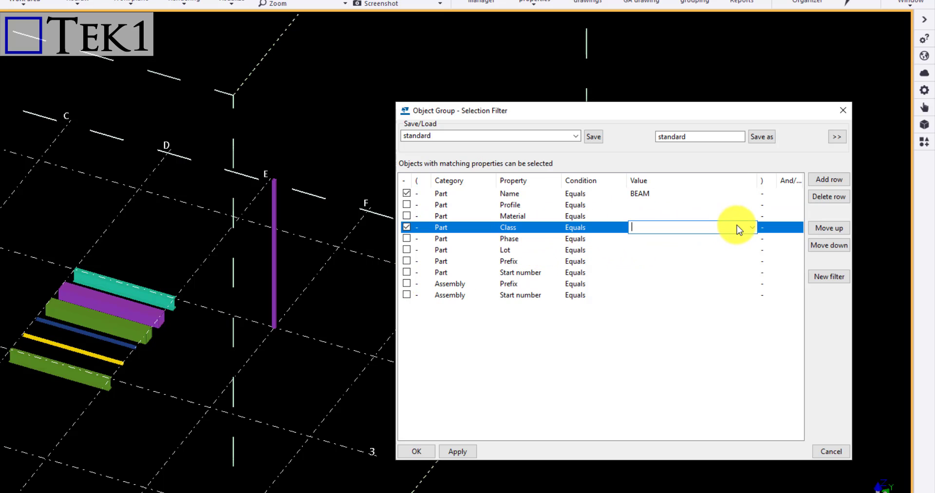
left_click(753, 228)
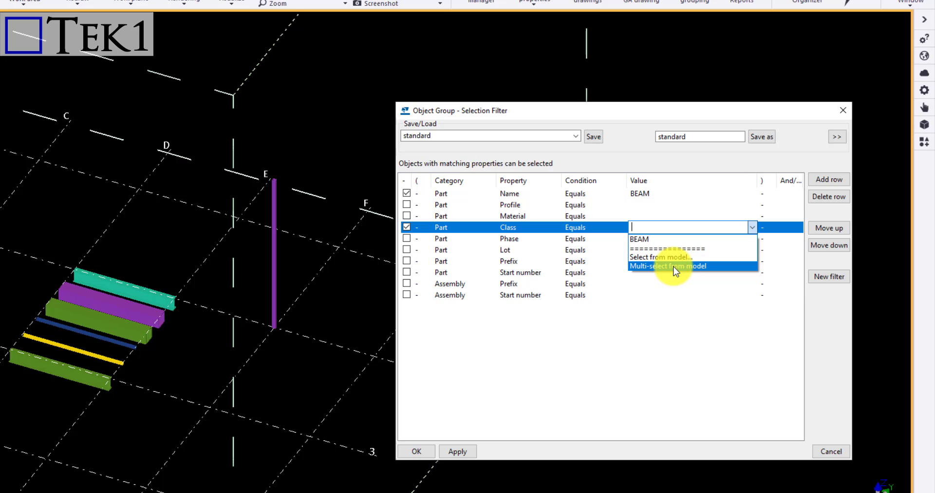
left_click(674, 267)
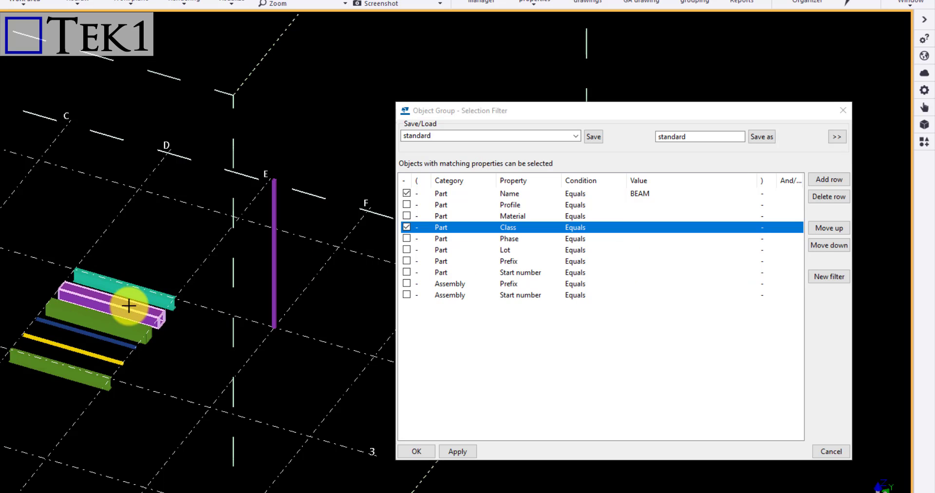
left_click(129, 306)
left_click(112, 319)
middle_click(155, 261)
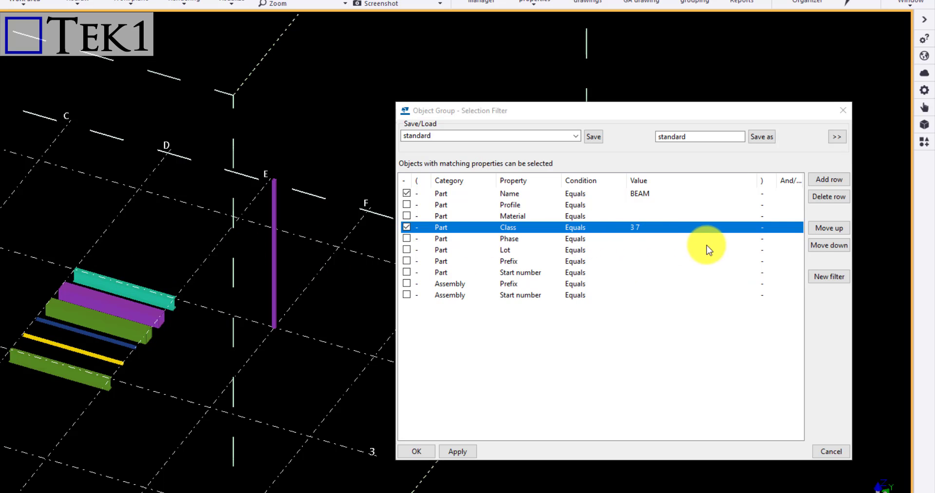
- Set the Name row's And/Or operator to And in the selection filter
left_click(795, 194)
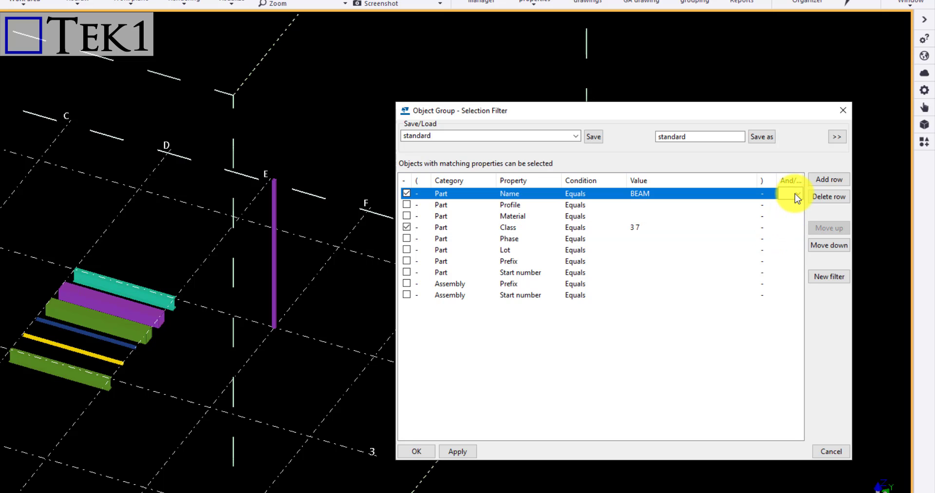
left_click(796, 194)
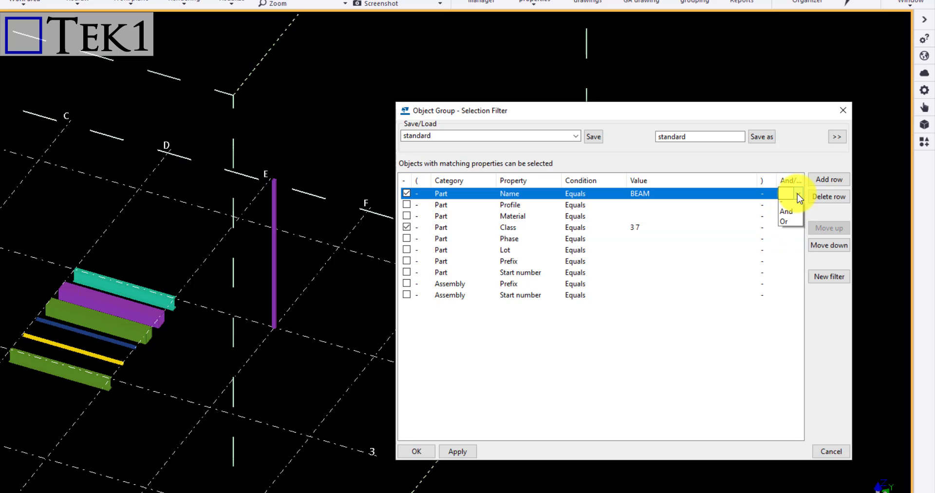
left_click(786, 216)
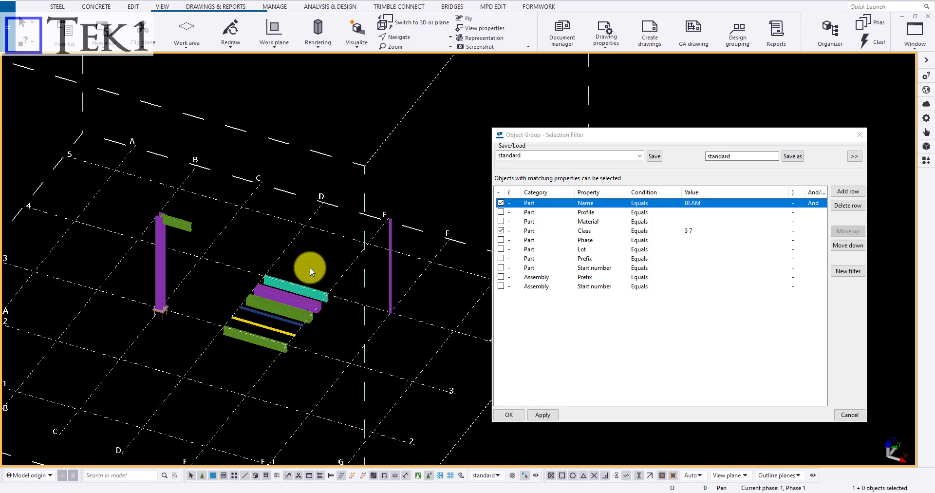
- Limit the selection switches to parts and area-select the whole model before the selection filter is applied, and clear the selection
left_click(215, 479)
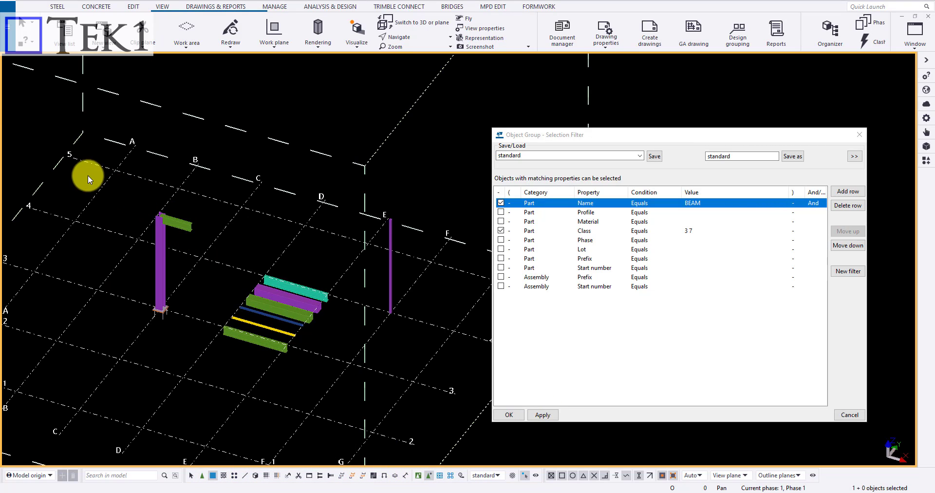
left_click_drag(88, 175, 505, 393)
scroll(306, 319, "up", 3)
left_click(335, 241)
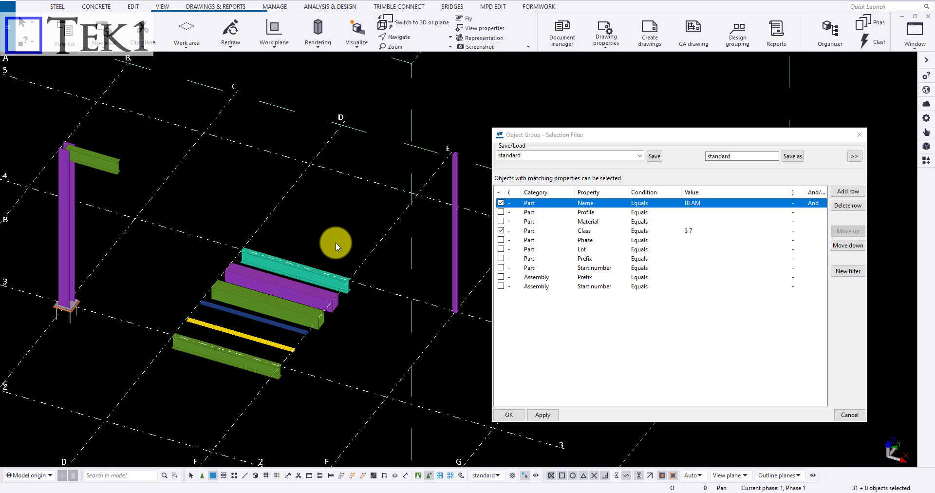
- Apply the selection filter and area-select the whole model to check which parts it picks
left_click(551, 416)
scroll(173, 241, "down", 3)
left_click_drag(86, 156, 459, 427)
scroll(194, 260, "up", 3)
middle_click_drag(215, 278, 235, 288)
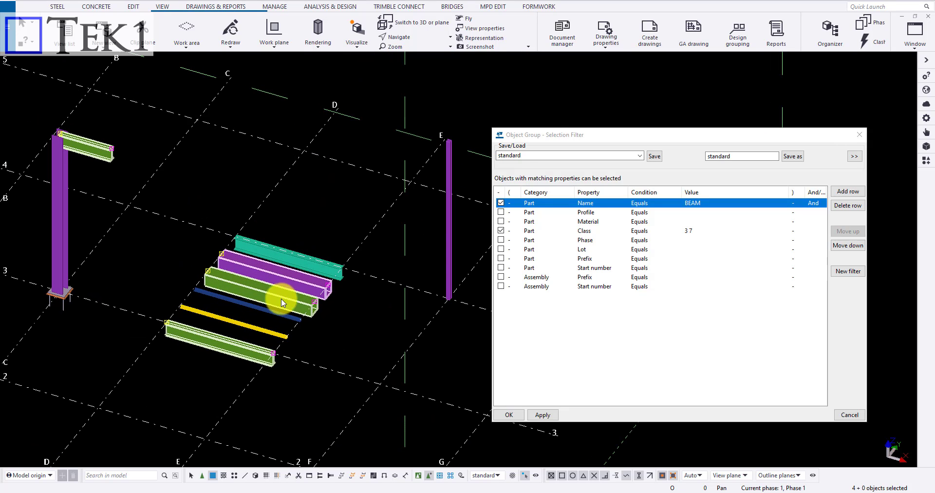
scroll(280, 284, "down", 2)
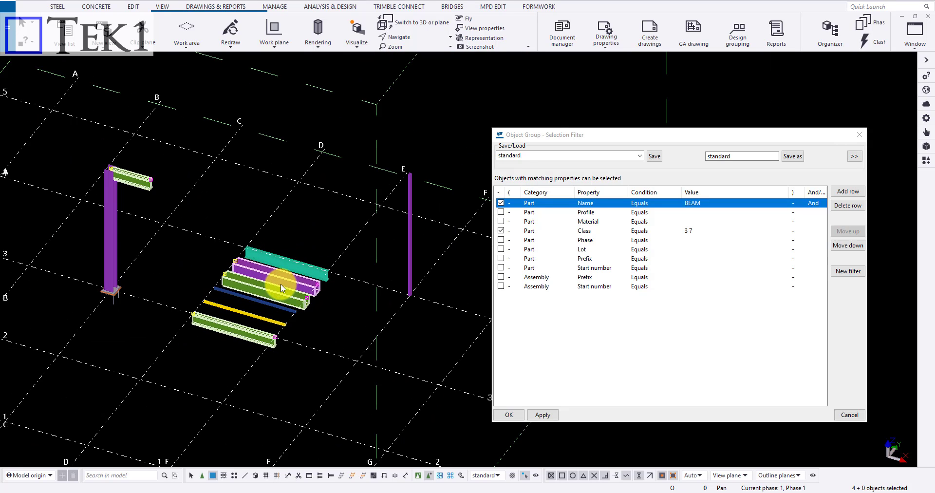
- Switch the selection mode to components, reselect the whole model, and inspect the base plate component under the column
left_click(418, 475)
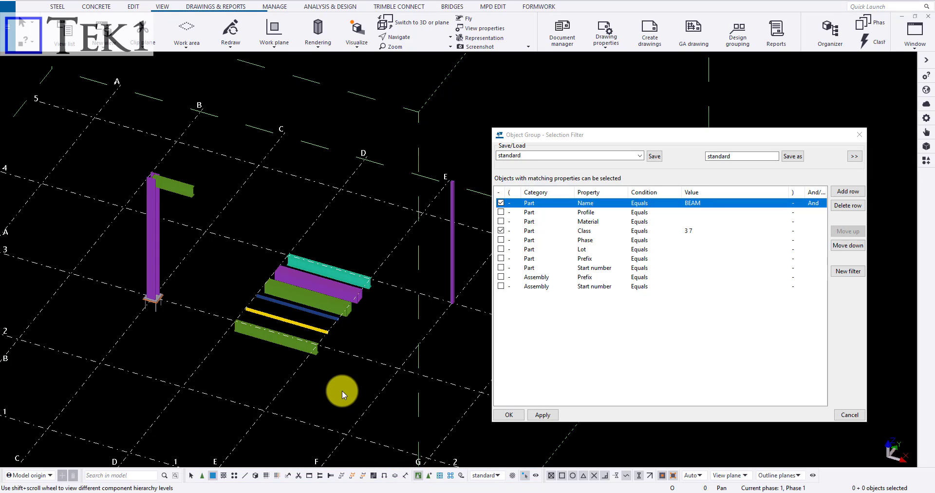
scroll(115, 289, "up", 2)
scroll(212, 284, "up", 2)
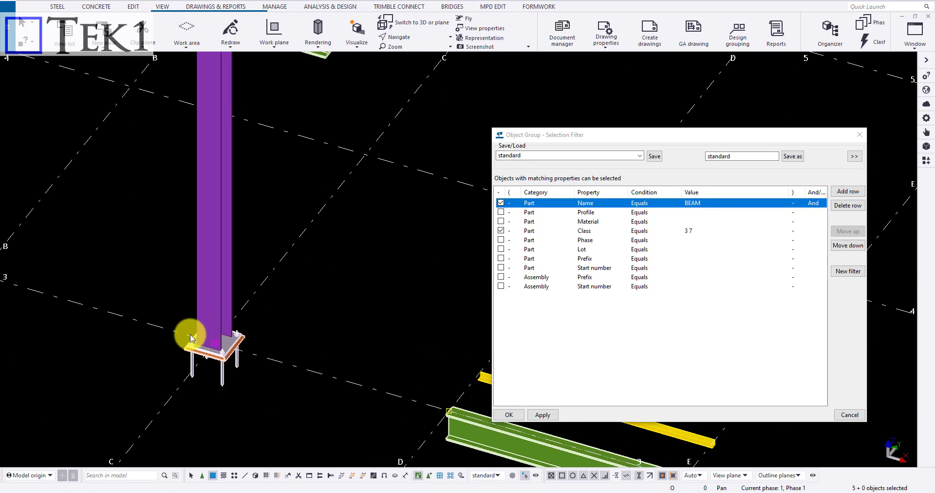
scroll(351, 353, "down", 1)
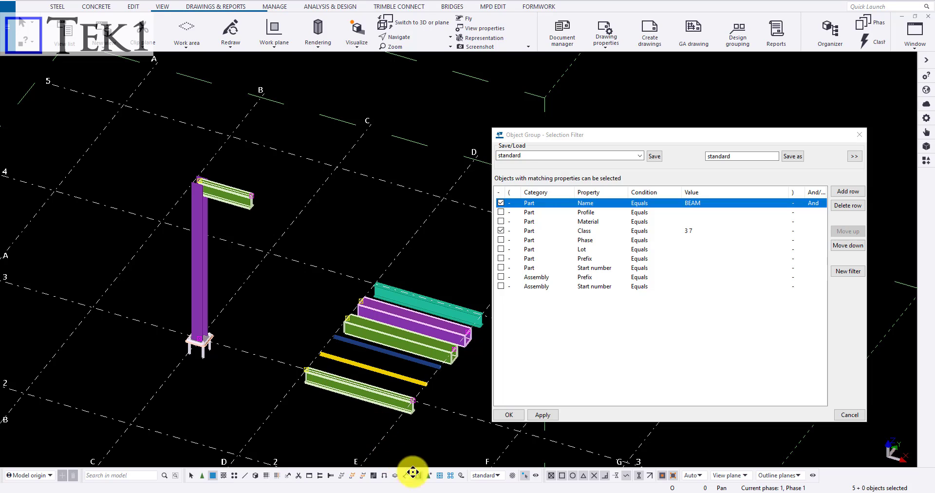
- Switch the selection mode back to objects in components and reselect the whole model
left_click(428, 475)
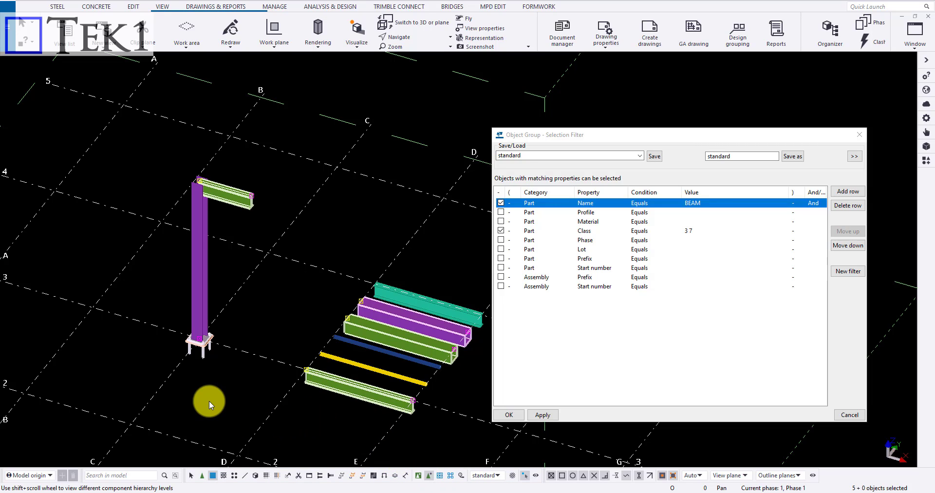
scroll(209, 401, "down", 3)
middle_click_drag(255, 361, 167, 344)
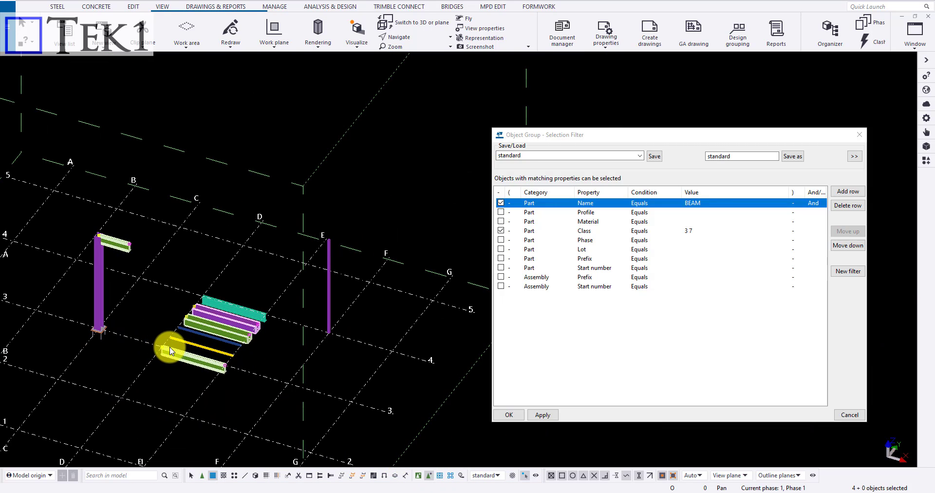
- Apply the selection filter with the Class and Name rows disabled, and test it by selecting everything in the model and clearing the selection
left_click(501, 231)
left_click(501, 203)
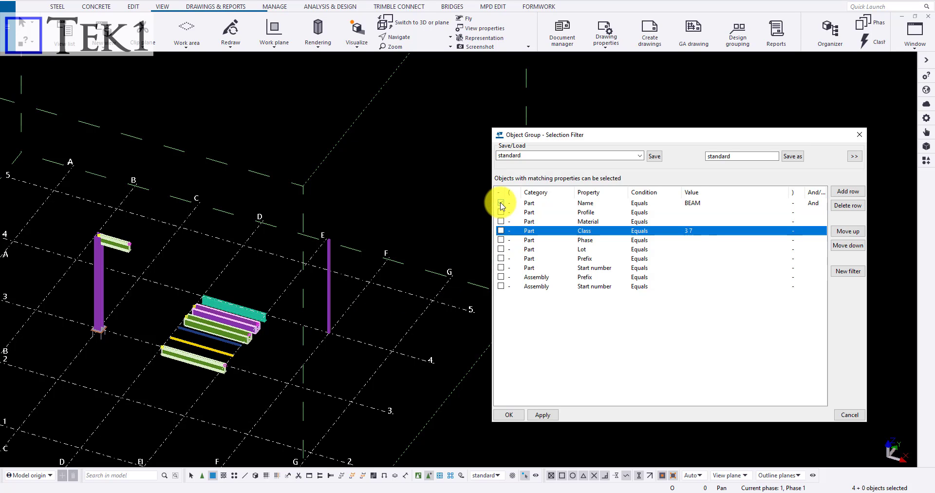
left_click(543, 414)
key("ctrl+a")
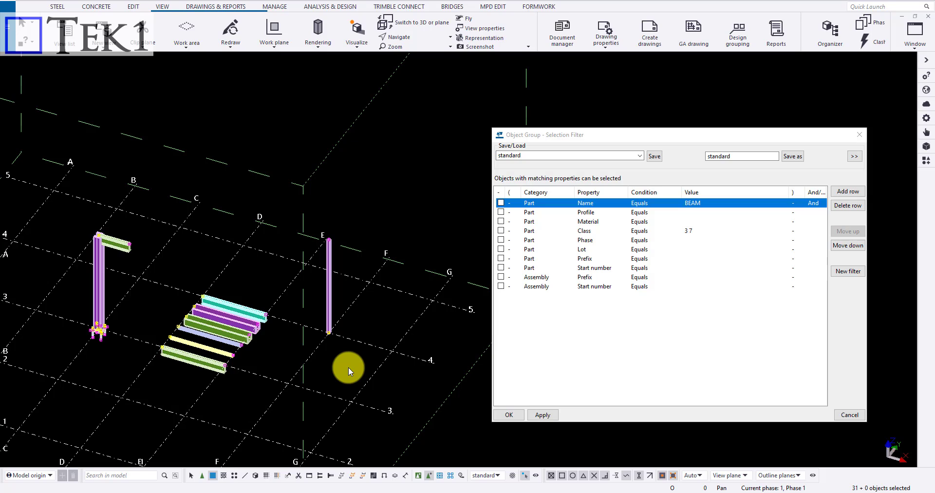
left_click(349, 369)
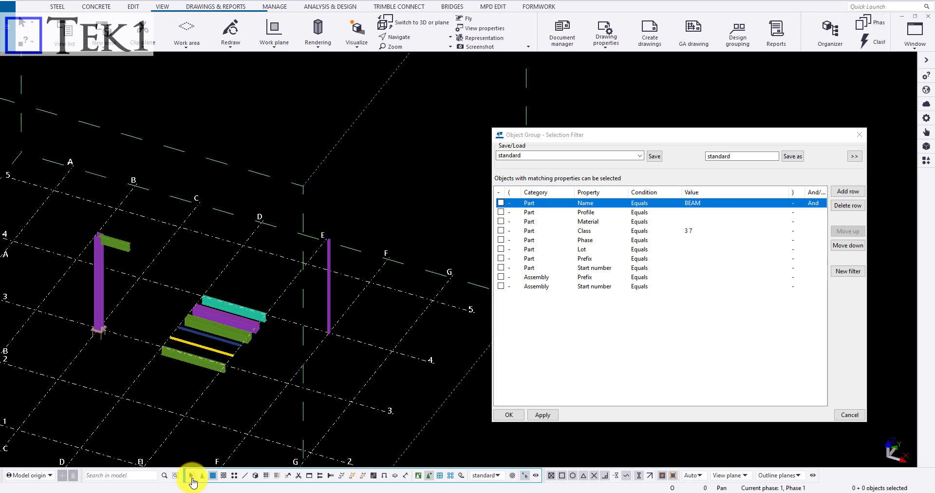